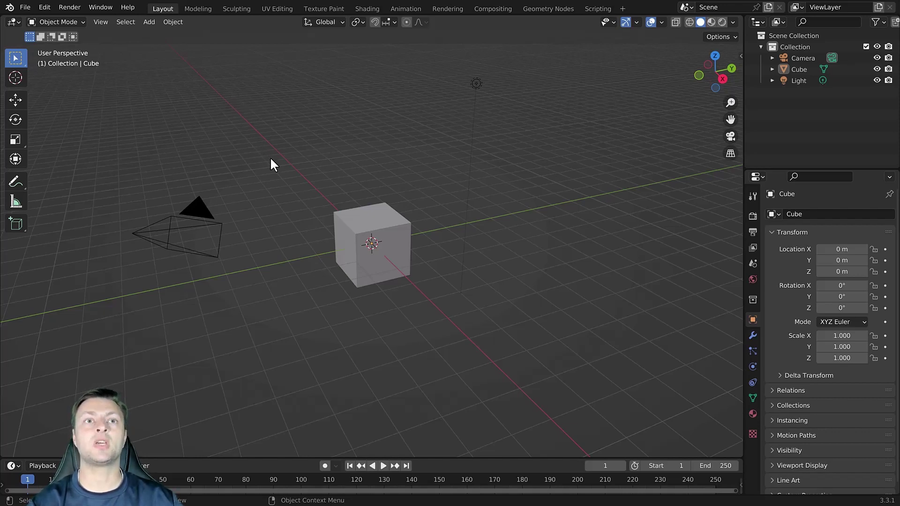
Select the default Cube in the 3D Viewport
left_click(357, 231)
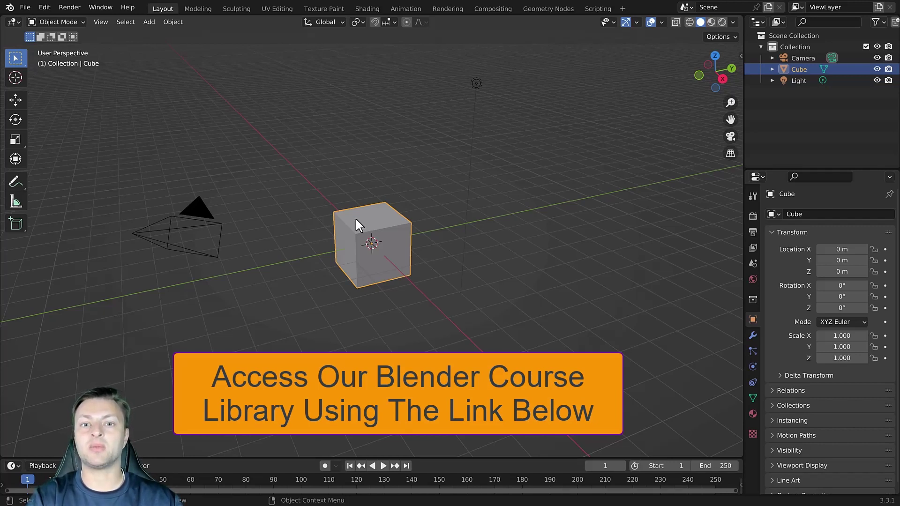
Grab the cube freely to about X 2.53, Y 7.00, Z 1.03 m, then clear its location to 0 m
key("g")
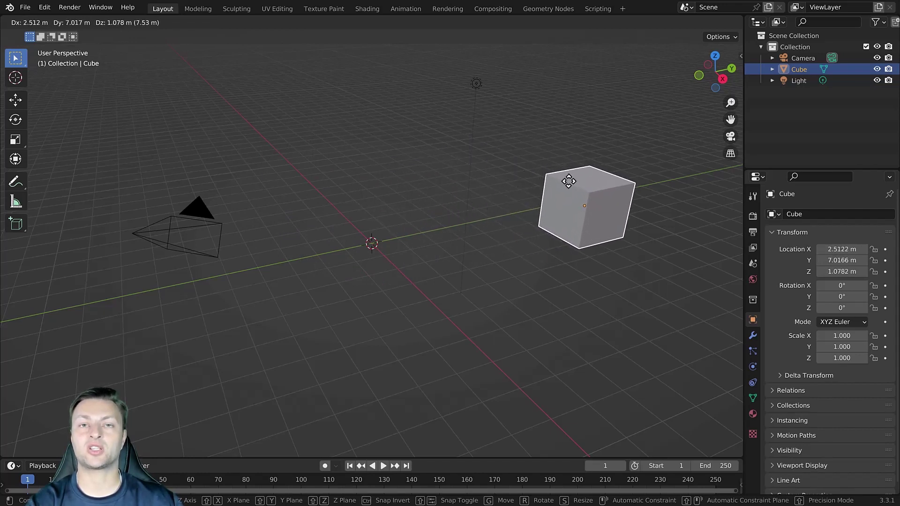
left_click(568, 182)
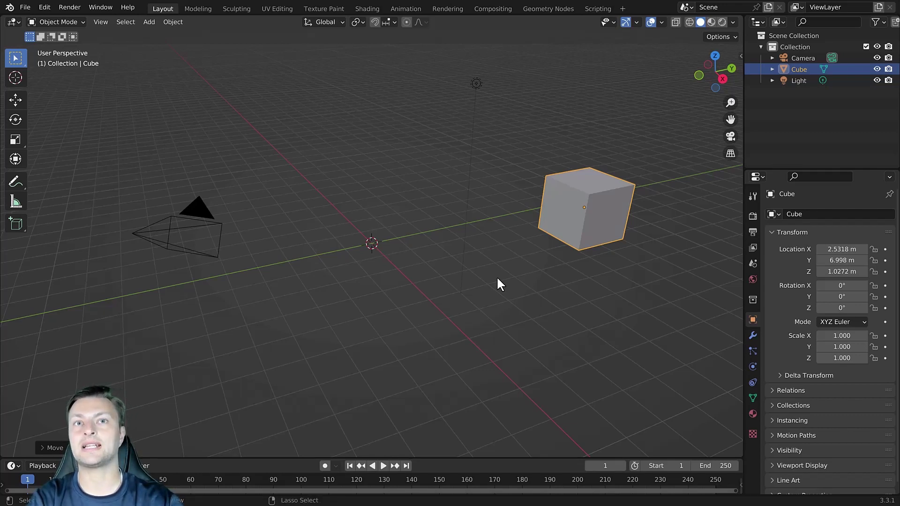
key("alt+g")
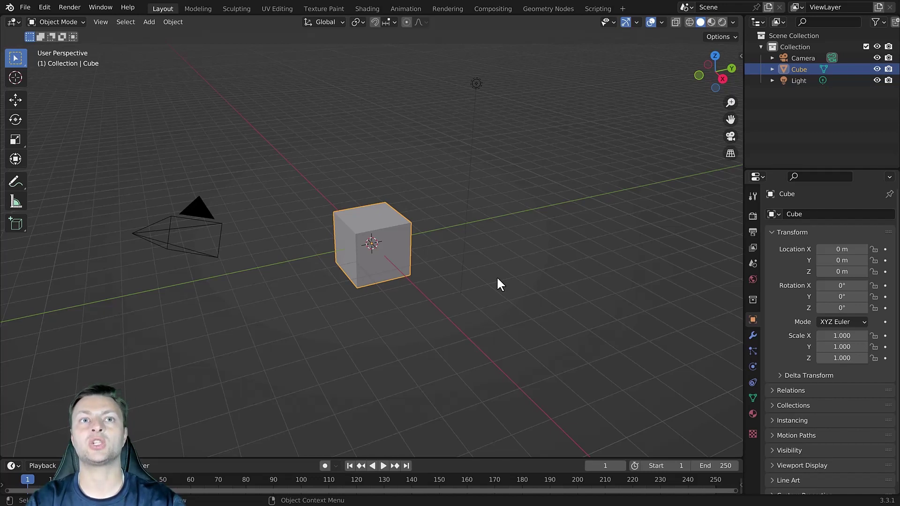
Grab the cube constrained to global X, then Y, then Z, raising it to Z 2.36 m
key("g")
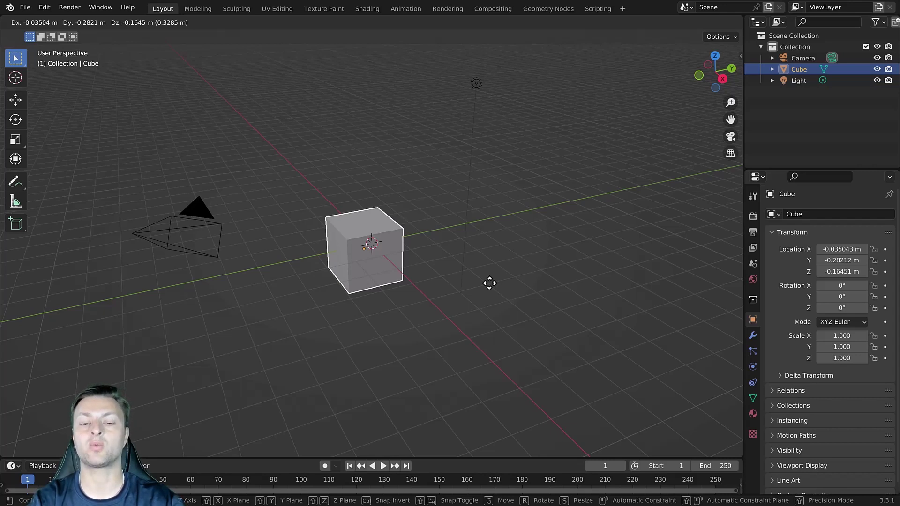
key("x")
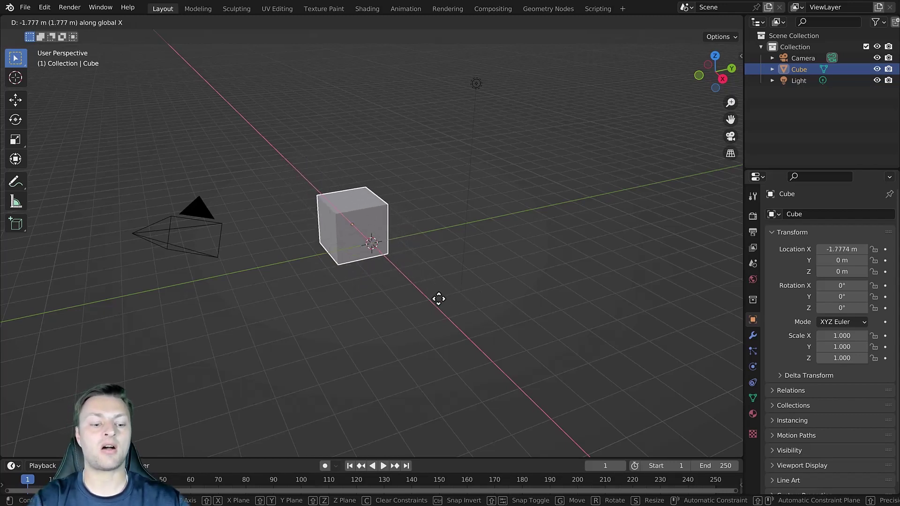
key("y")
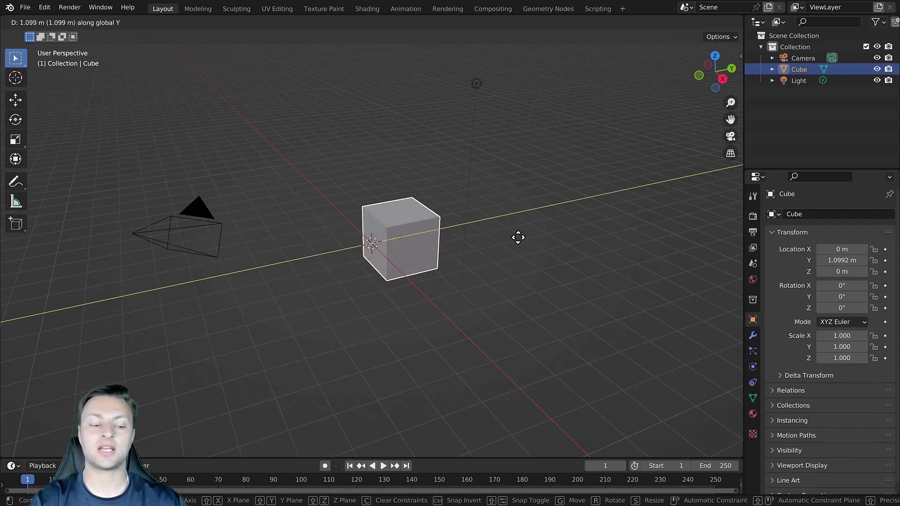
key("z")
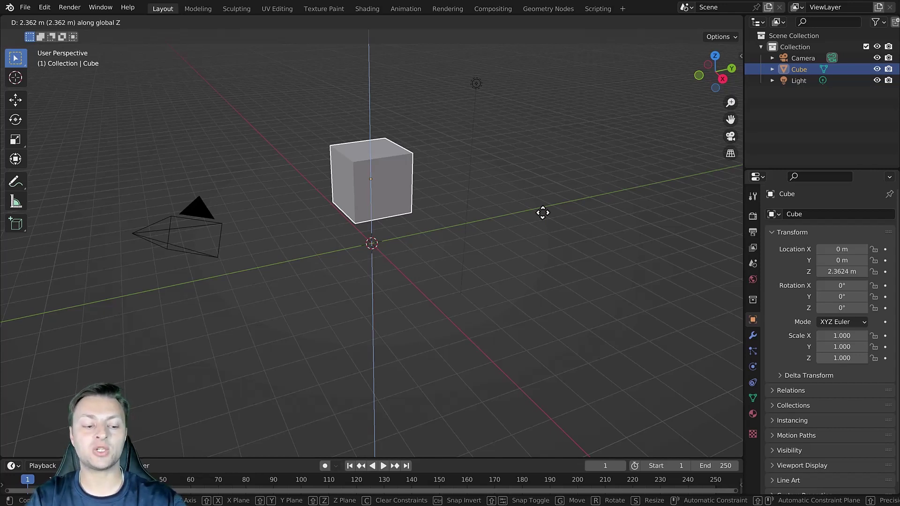
Move the cube with X, Y, then Z locked, then cancel so it returns to the origin
key("shift+x")
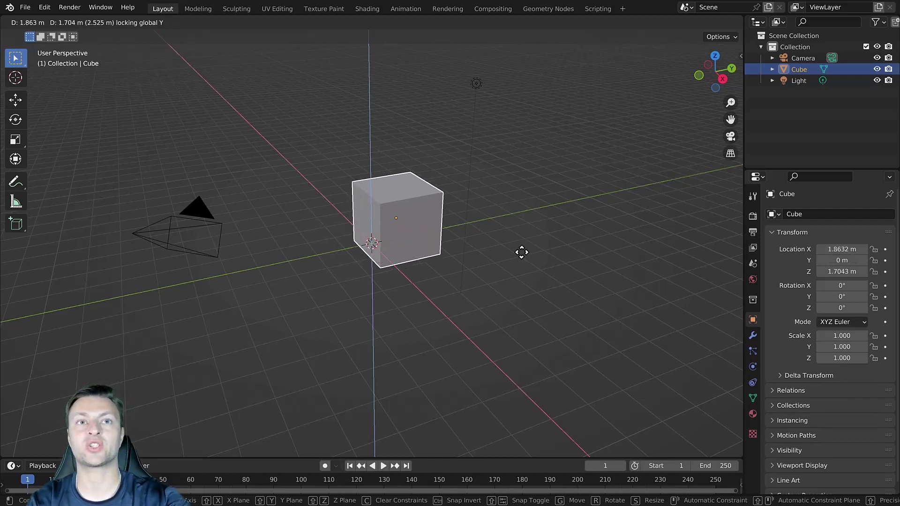
key("shift+y")
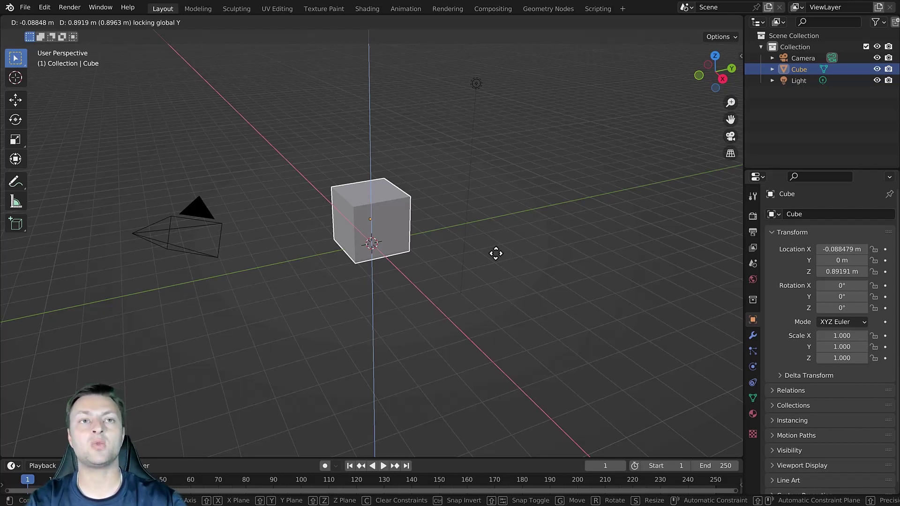
key("shift+z")
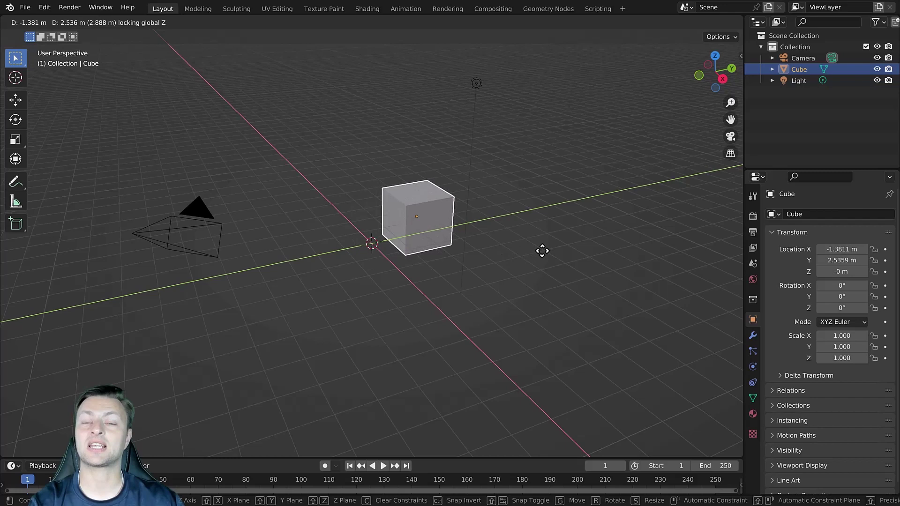
key("Escape")
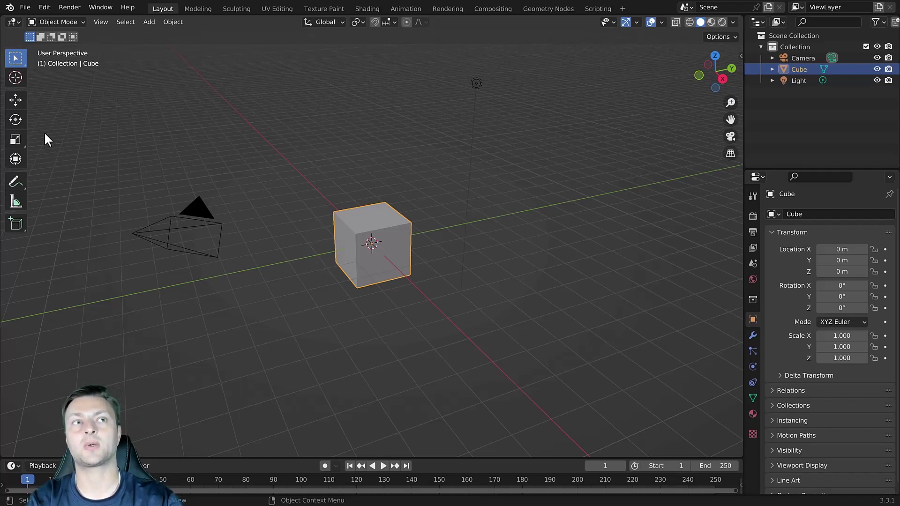
key("t")
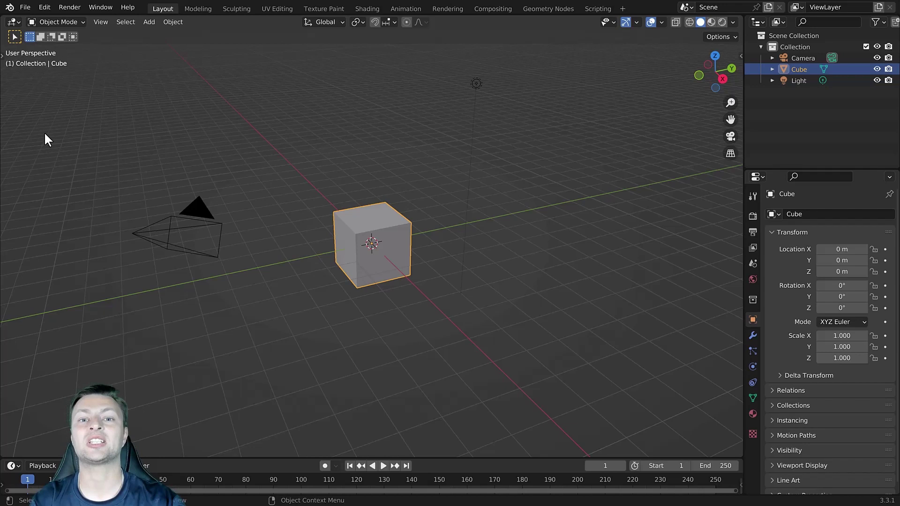
key("t")
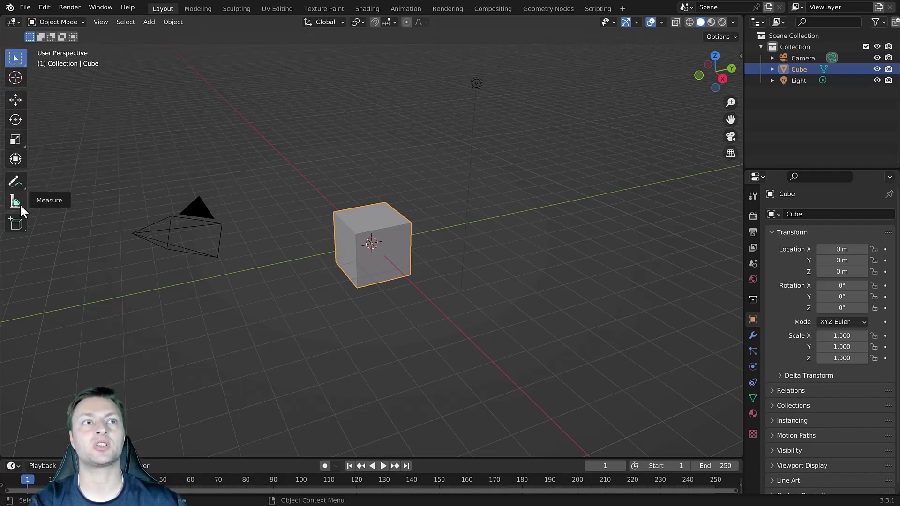
With the Move tool, trial-drag the cube along the X, Y and Z gizmo arrows, cancelling each
left_click(12, 103)
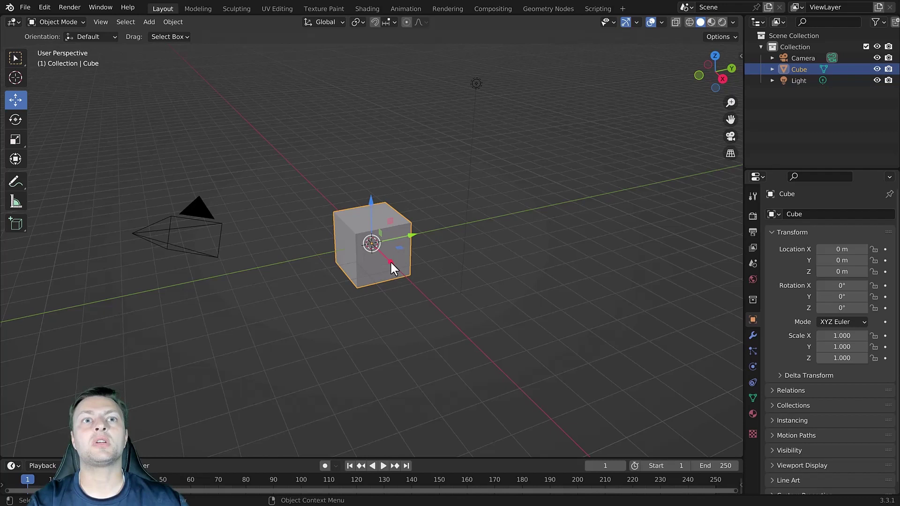
left_click_drag(389, 261, 416, 281)
right_click(394, 249)
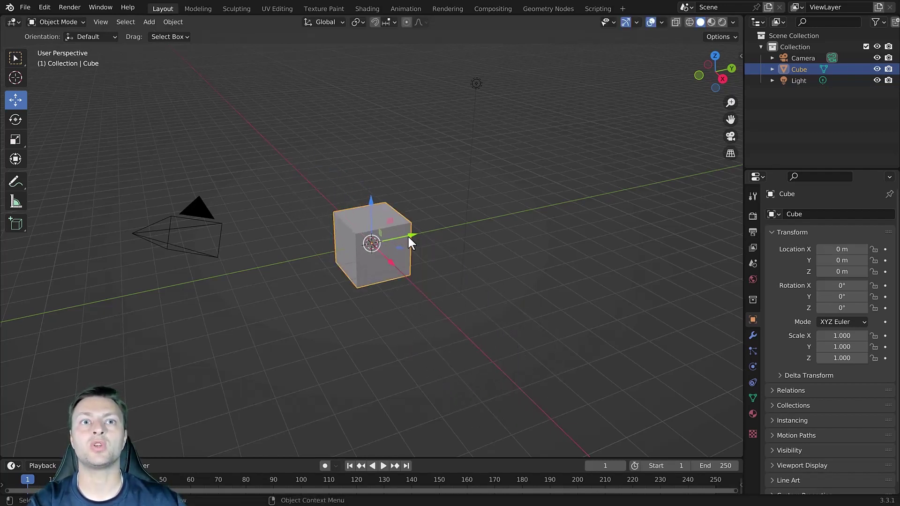
mouse_move(408, 235)
left_mouse_down()
mouse_move(516, 234)
mouse_move(348, 265)
mouse_move(504, 232)
mouse_move(422, 235)
left_mouse_up()
right_click(422, 235)
left_click_drag(373, 202, 382, 181)
right_click(382, 181)
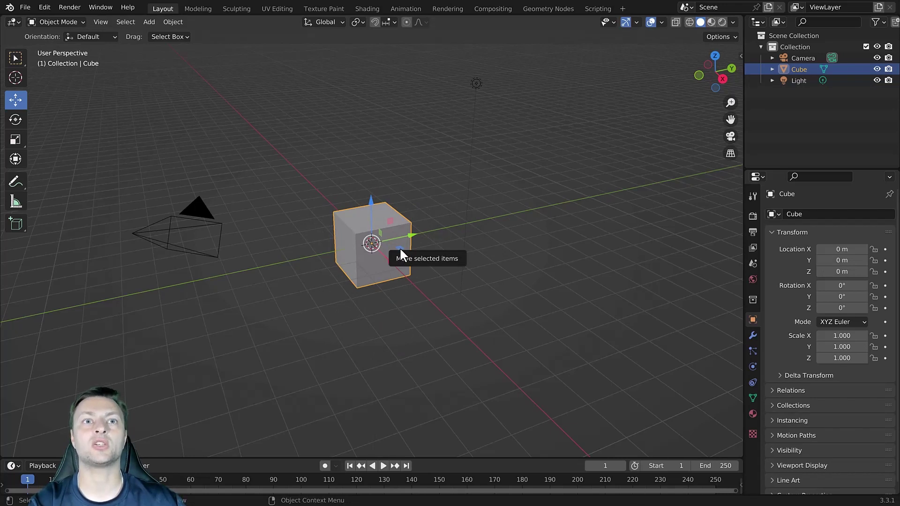
Trial the XY, XZ and YZ plane handles, cancelling each so the cube stays at 0 m
left_click_drag(399, 246, 404, 224)
right_click(406, 222)
right_click(390, 221)
right_click(405, 224)
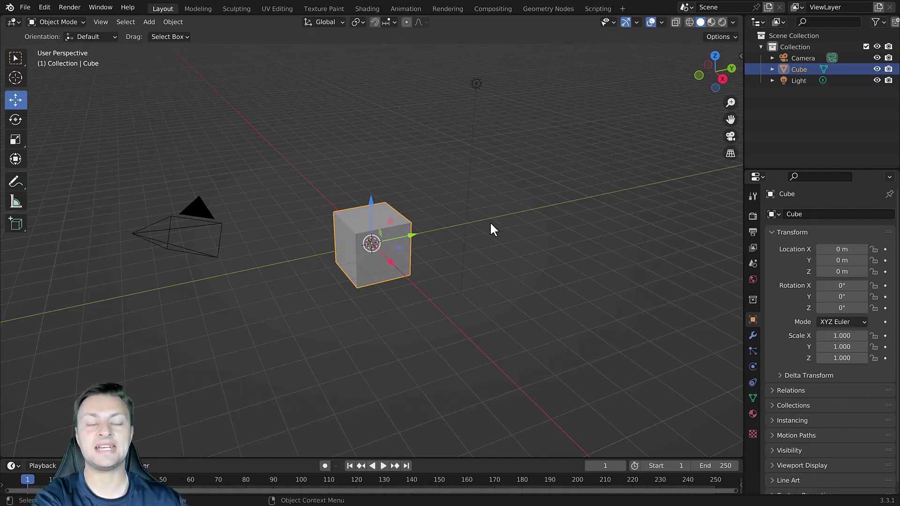
Set the cube's Location Z to 1 m in the N sidebar's Transform section
key("n")
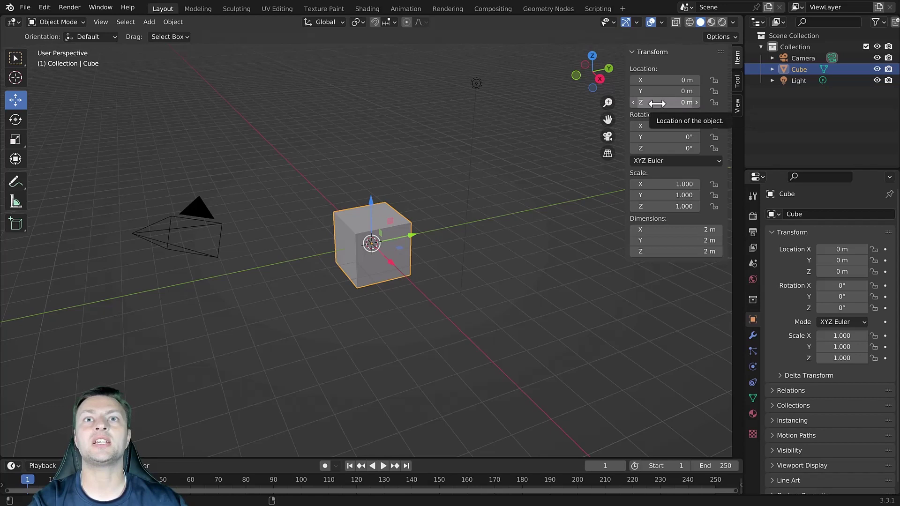
mouse_move(659, 102)
left_mouse_down()
mouse_move(676, 103)
mouse_move(644, 103)
mouse_move(692, 102)
mouse_move(629, 103)
mouse_move(654, 104)
left_mouse_up()
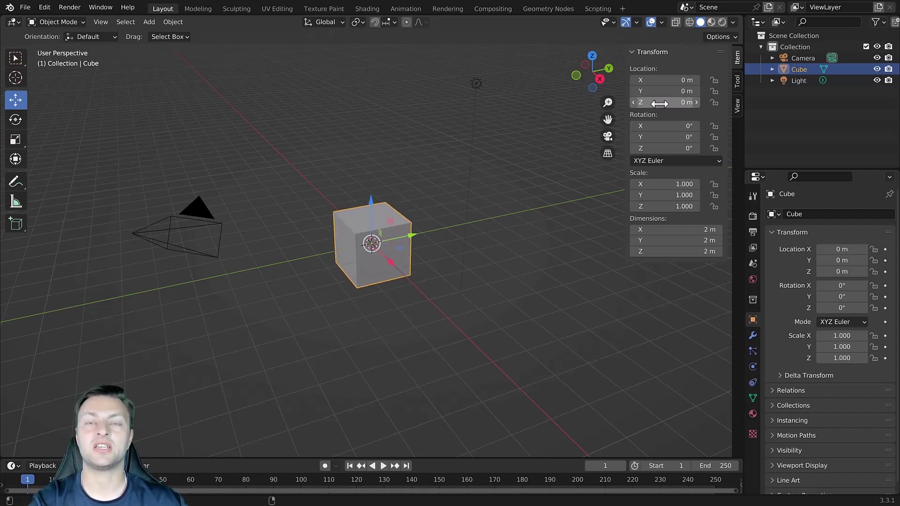
left_click(668, 103)
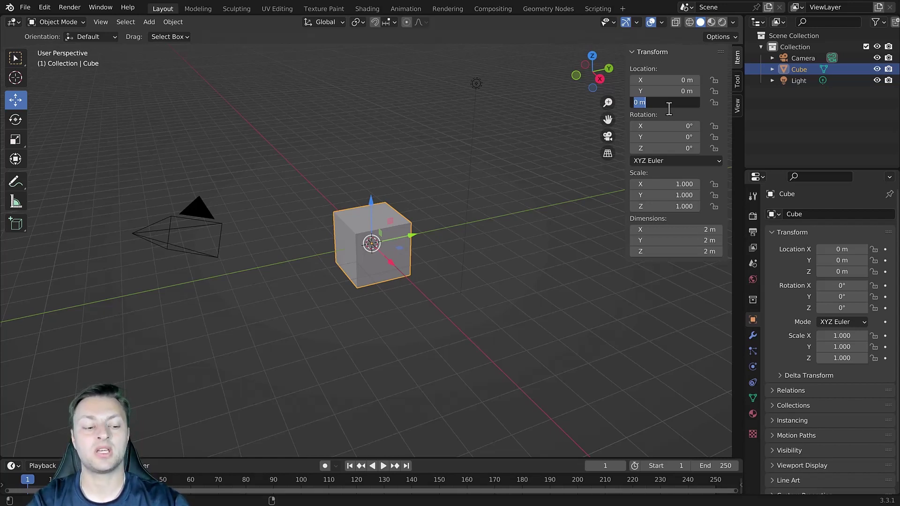
type("1")
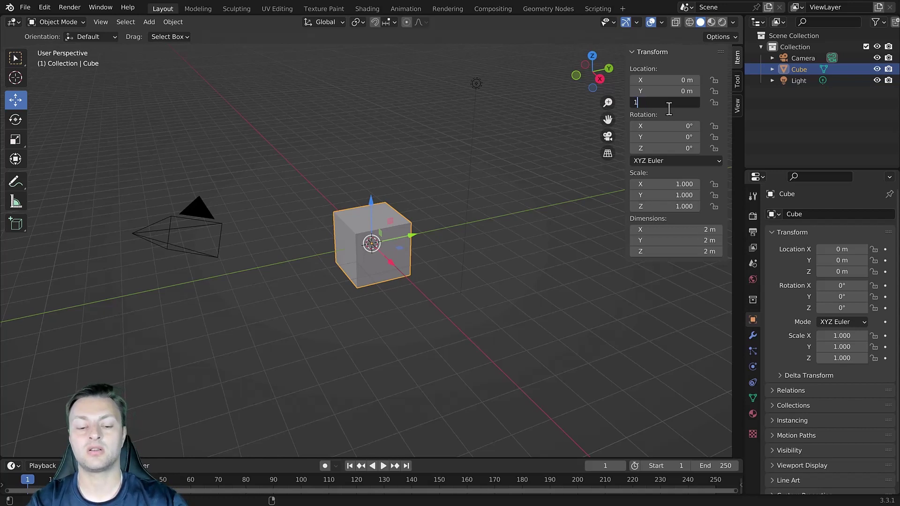
key("Return")
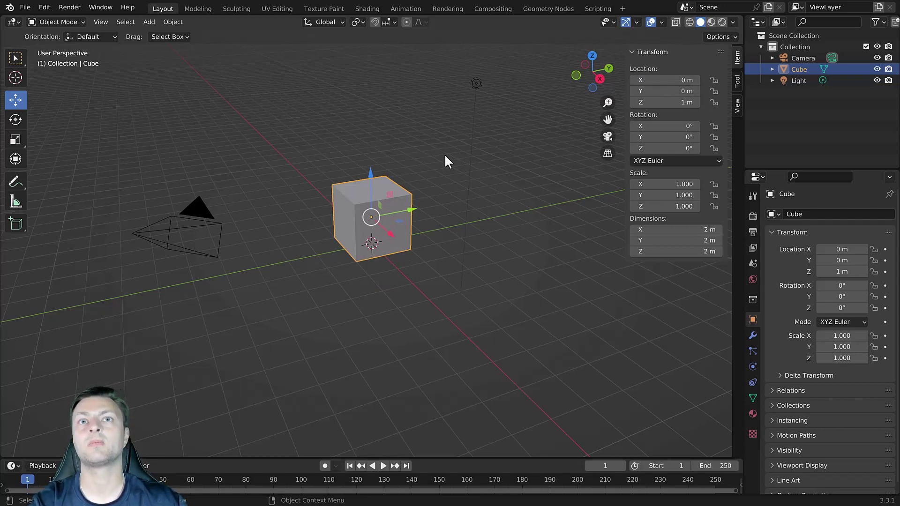
left_click_drag(684, 102, 666, 91)
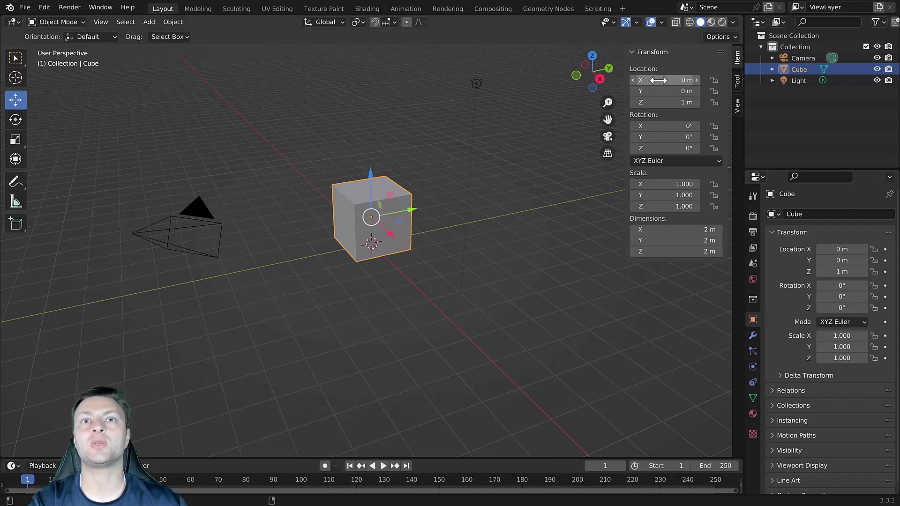
Set Location Y to -2 m in the Properties panel's Object Transform section
mouse_move(842, 260)
left_mouse_down()
mouse_move(820, 260)
mouse_move(855, 261)
mouse_move(847, 267)
left_mouse_up()
left_click(844, 261)
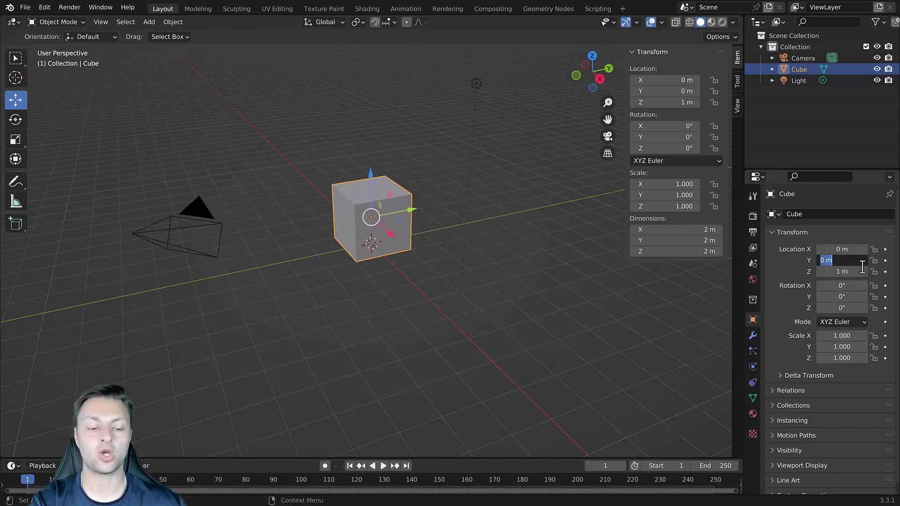
type("-2")
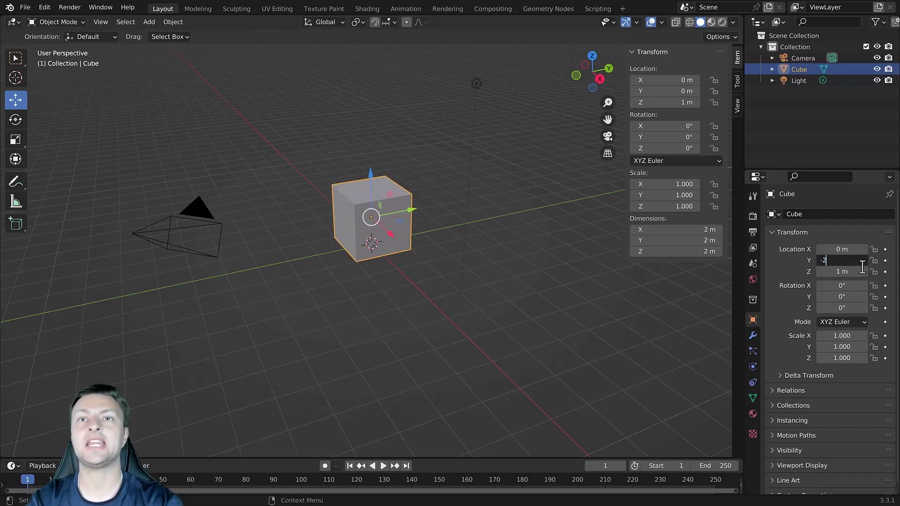
key("Return")
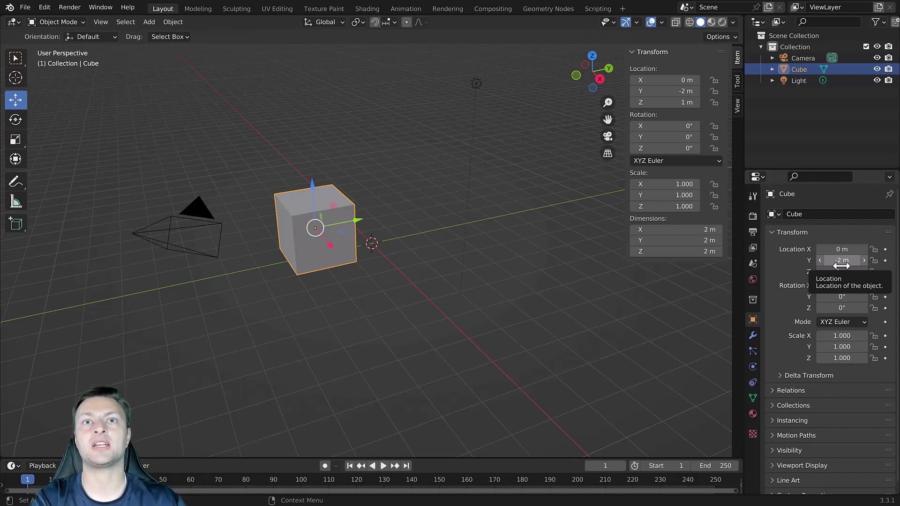
Enter Edit Mode and move the cube's mesh 2 m along global Y
left_click(60, 23)
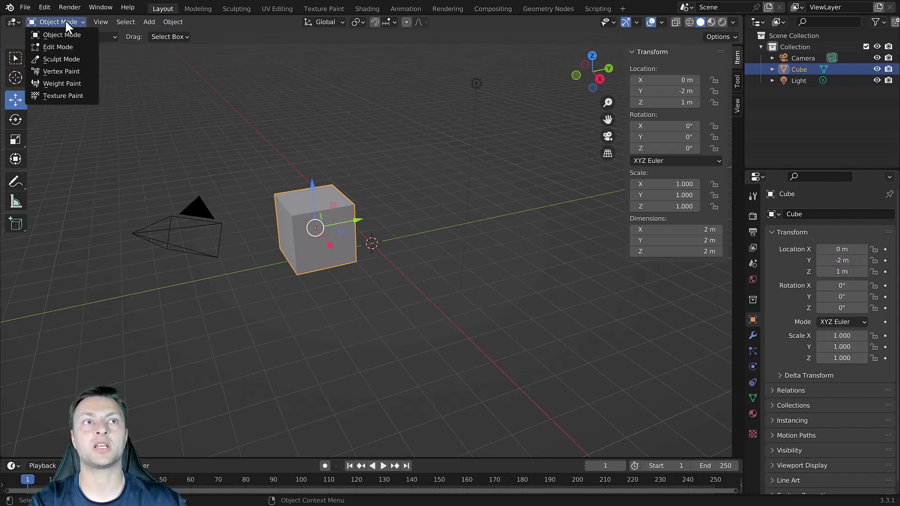
left_click(63, 46)
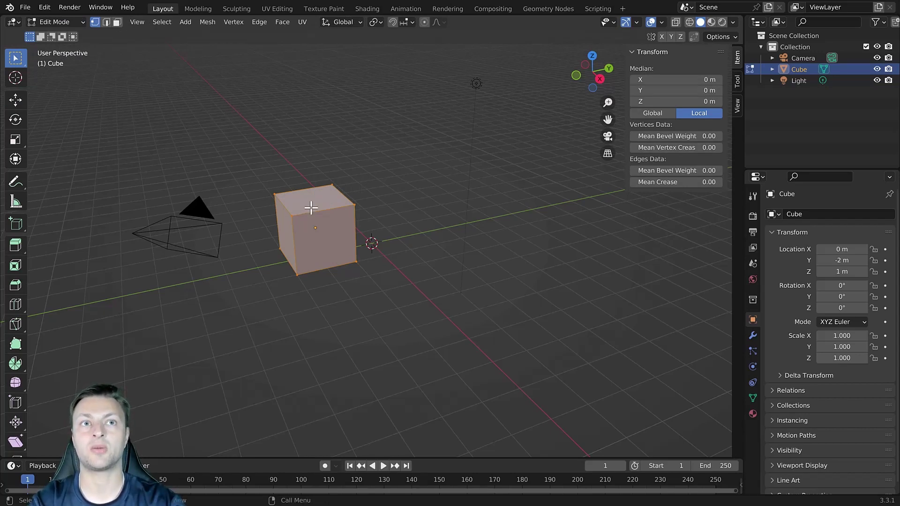
key("g")
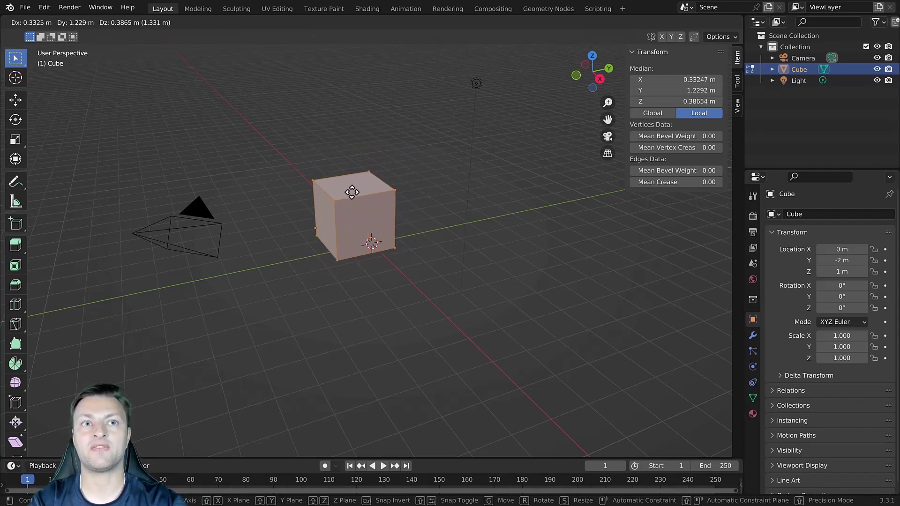
key("y")
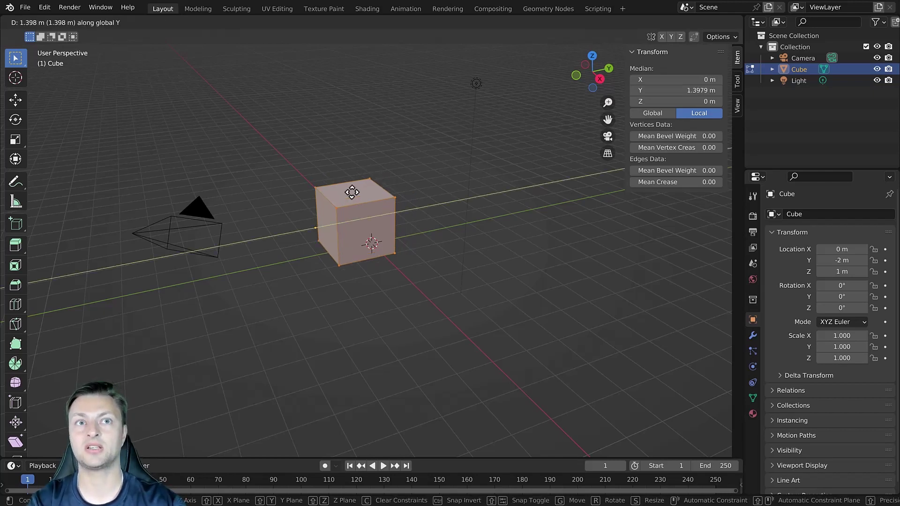
type("2")
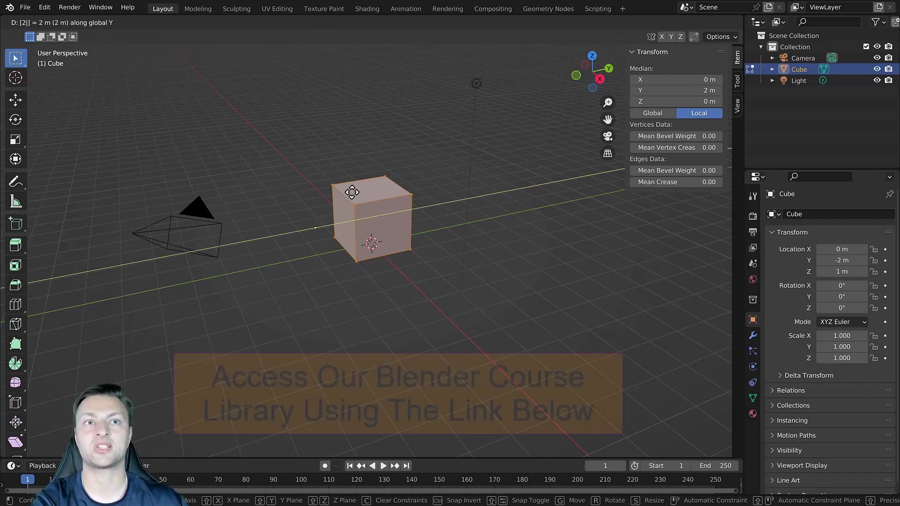
key("Return")
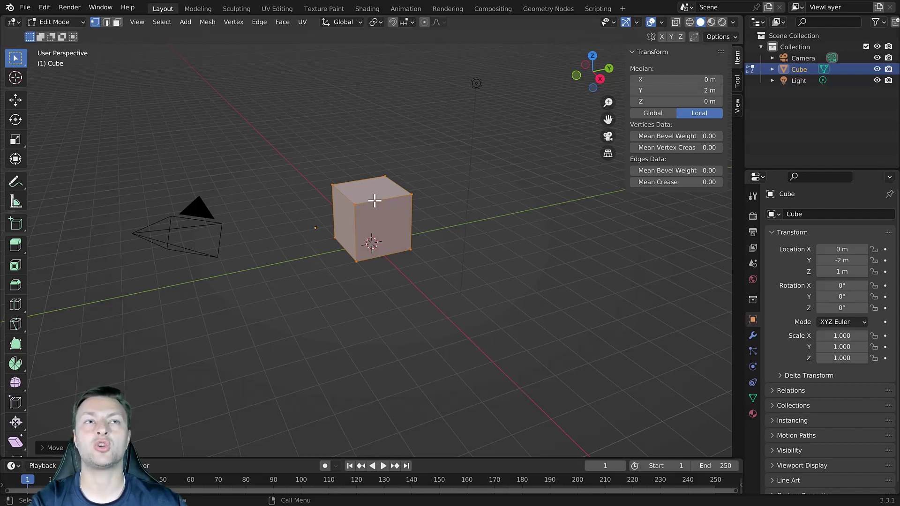
Return to Object Mode and start rotating the cube twice, cancelling each to keep 0°
left_click(61, 22)
left_click(68, 35)
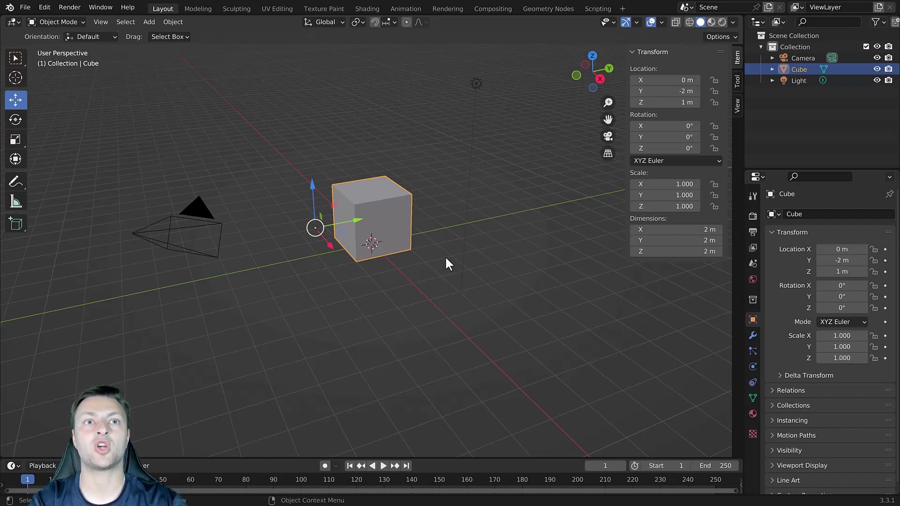
key("r")
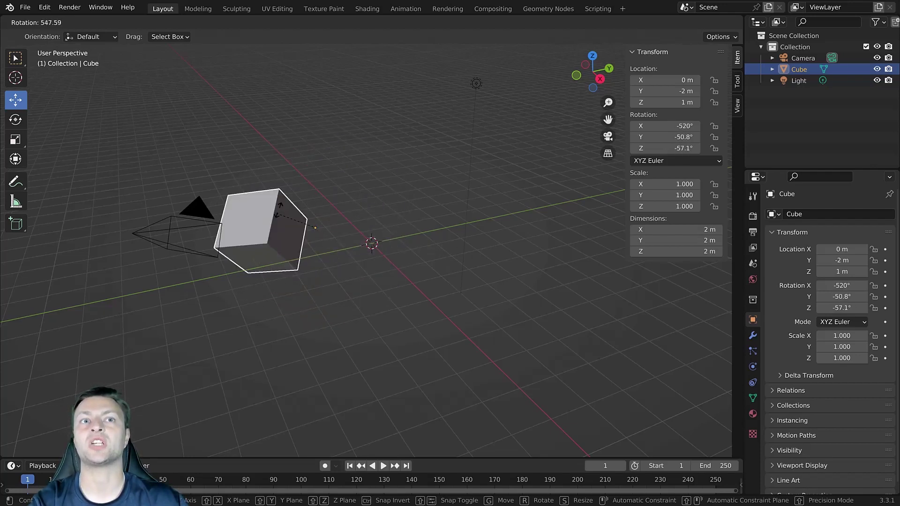
key("Escape")
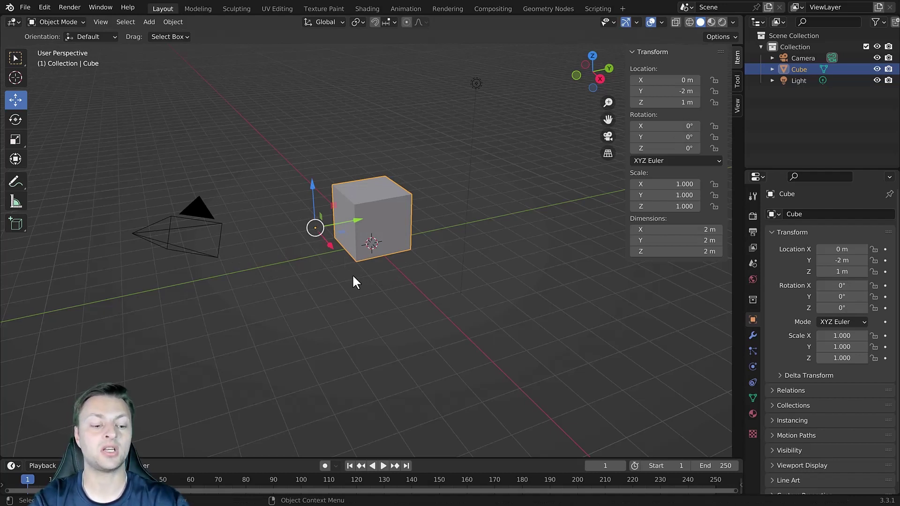
key("r")
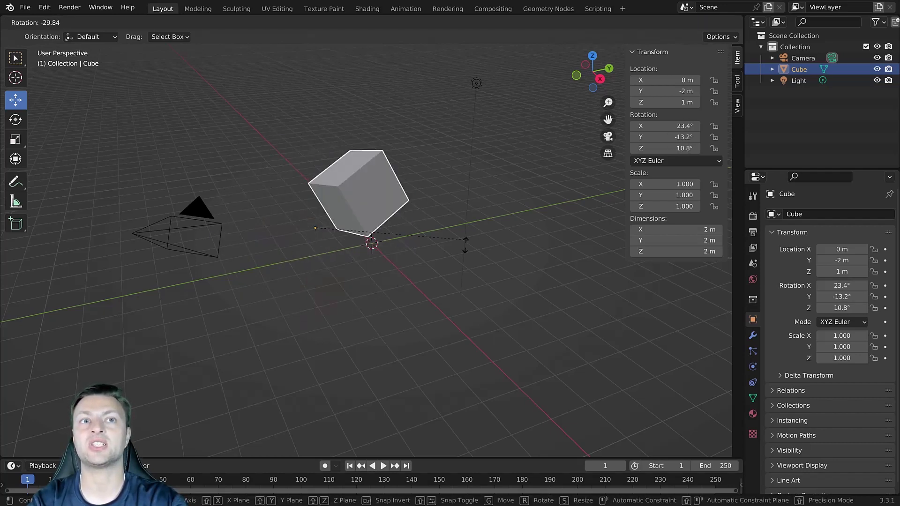
key("Escape")
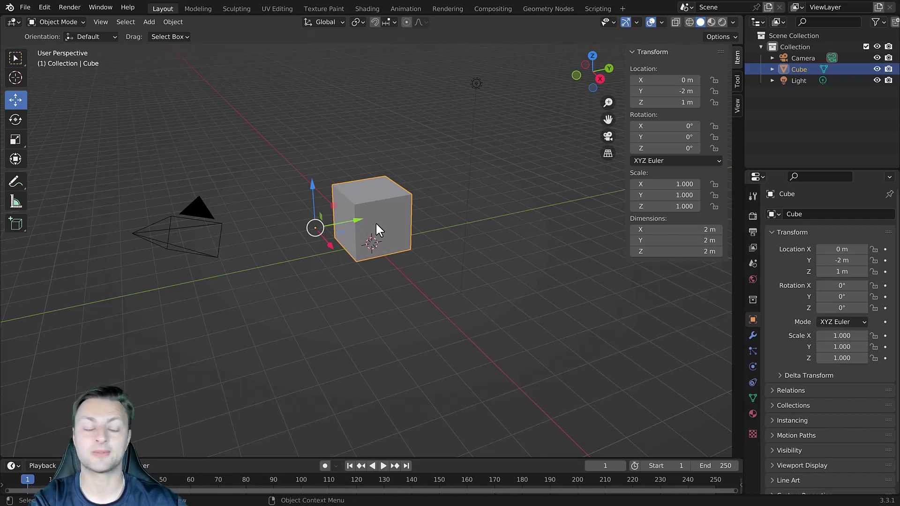
Apply Origin to Geometry so the cube's location reads X 0 m, Y 0 m, Z 1 m
left_click(175, 22)
mouse_move(182, 45)
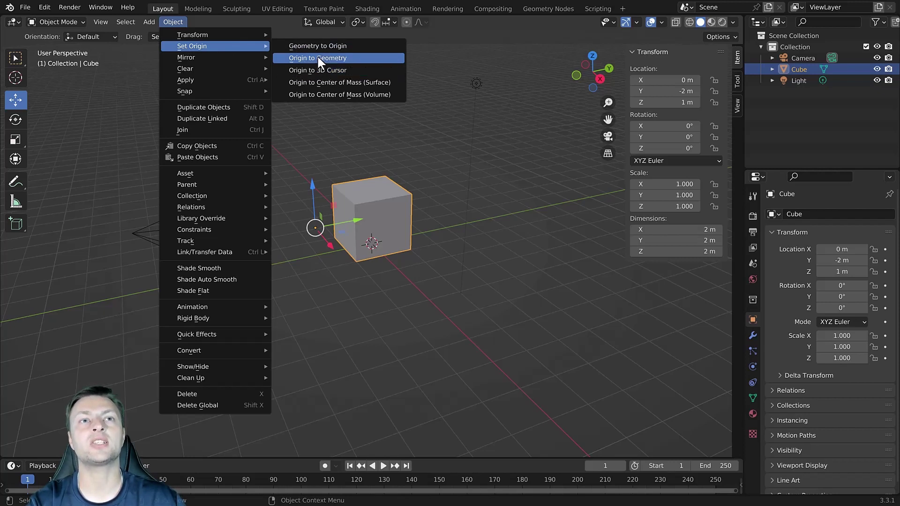
left_click(334, 54)
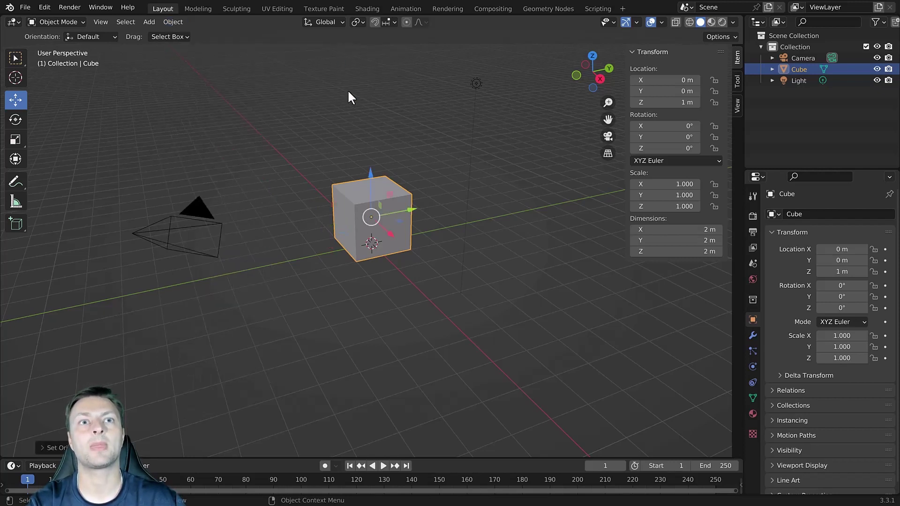
middle_click_drag(386, 220, 359, 218)
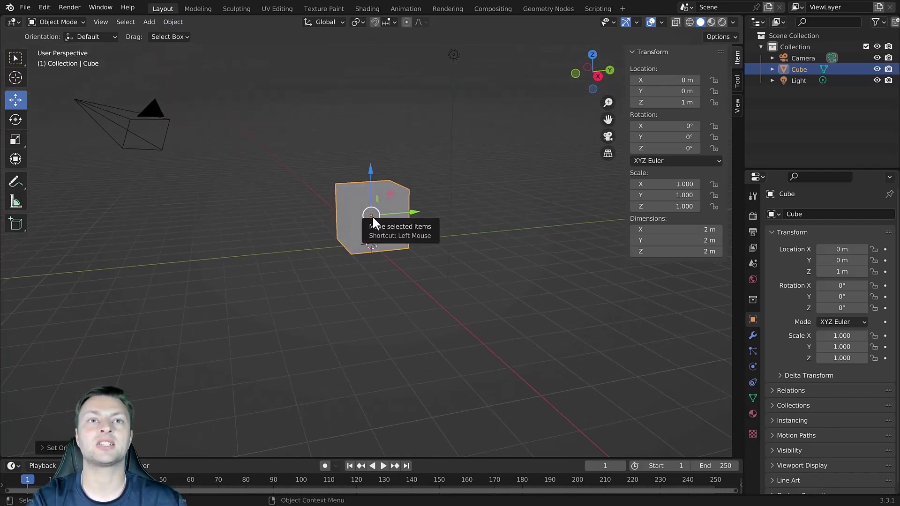